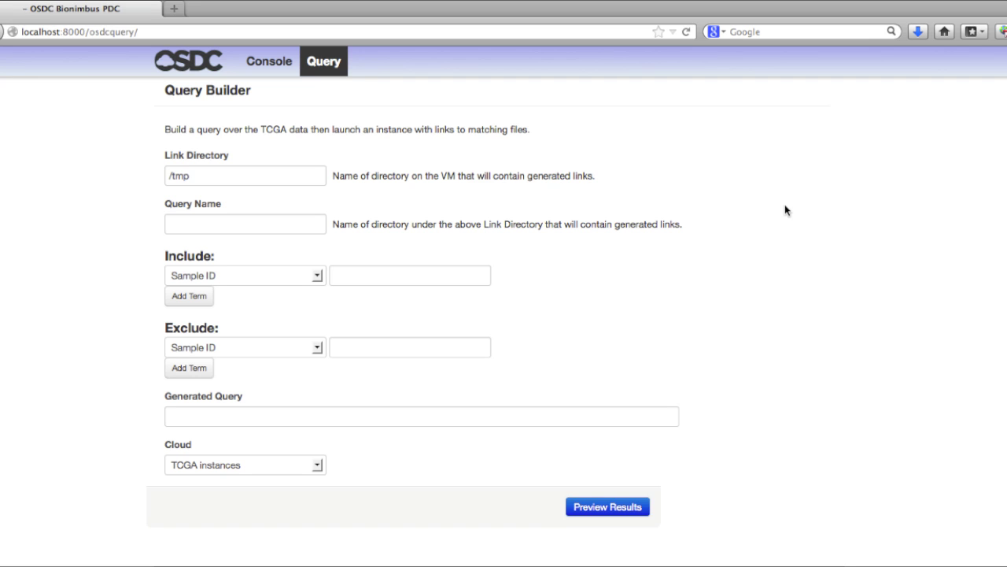
Review the fields available for the include term, keeping Sample ID.
click(318, 277)
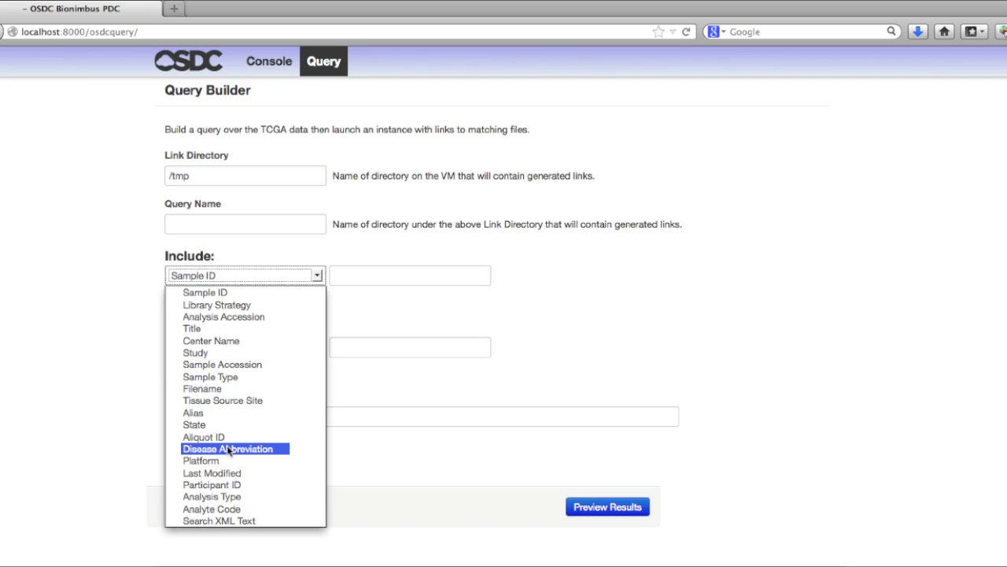
mouse_move(266, 312)
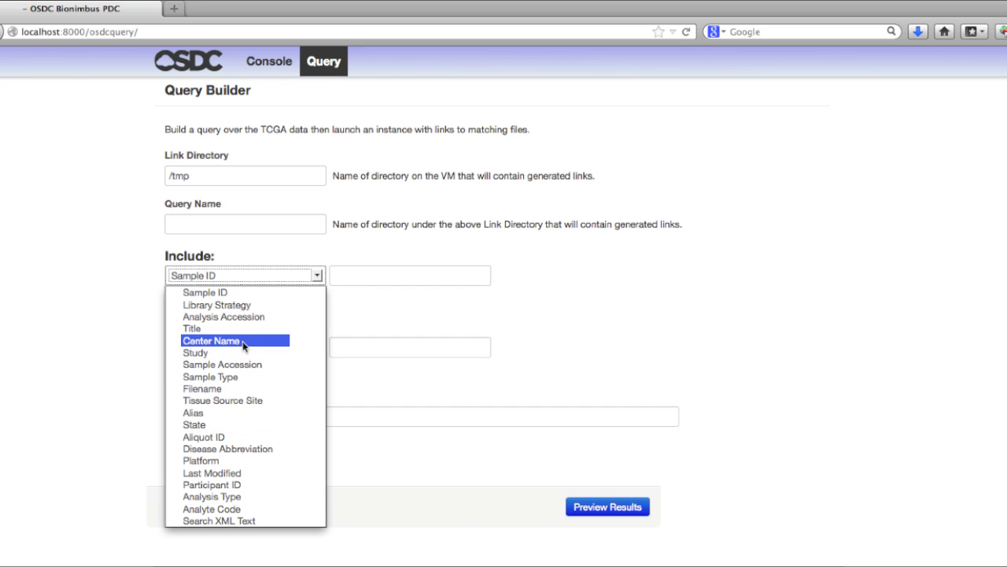
mouse_move(266, 355)
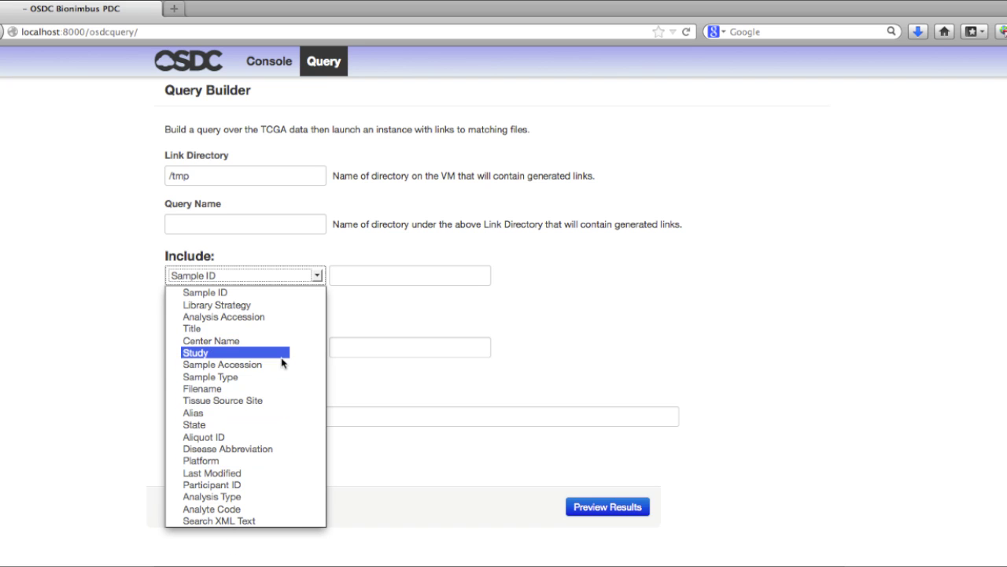
click(561, 289)
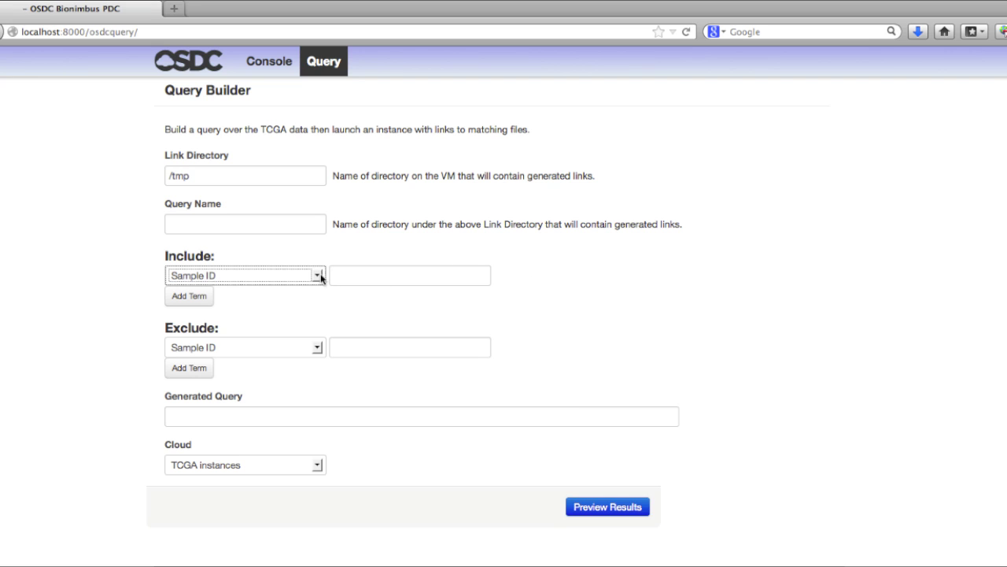
Confirm the /tmp link directory and name the query ovarian-rna-seq.
click(381, 223)
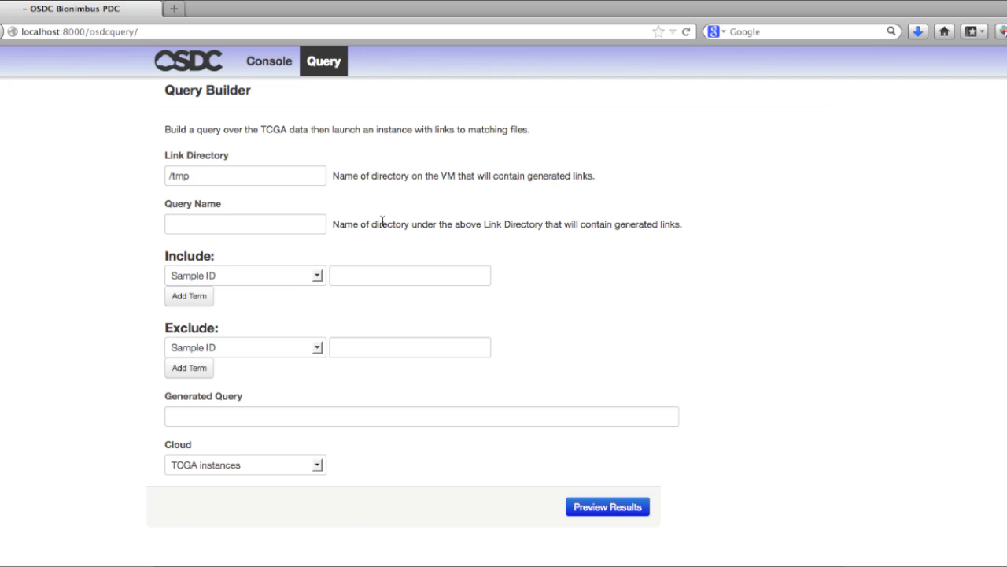
click(249, 179)
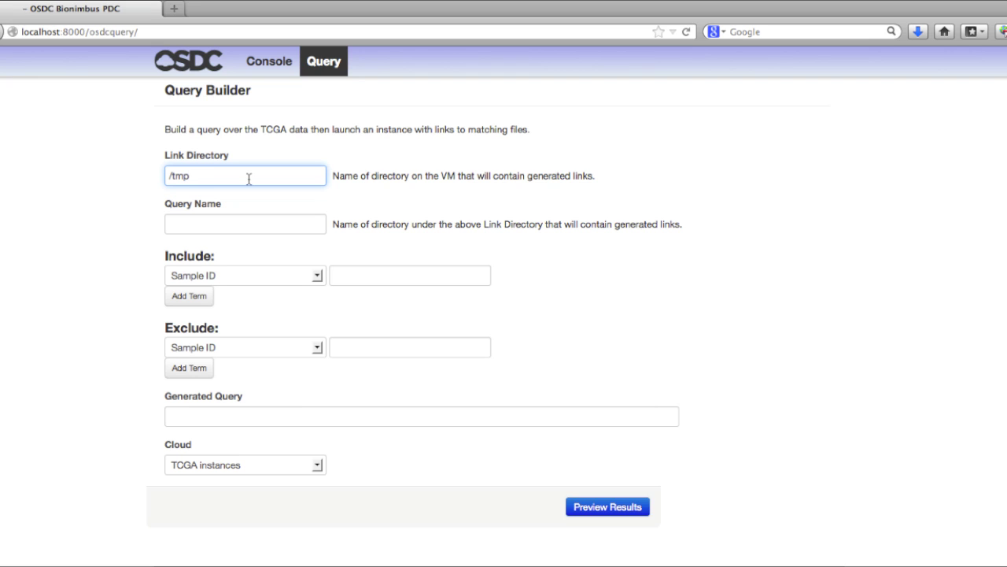
click(229, 231)
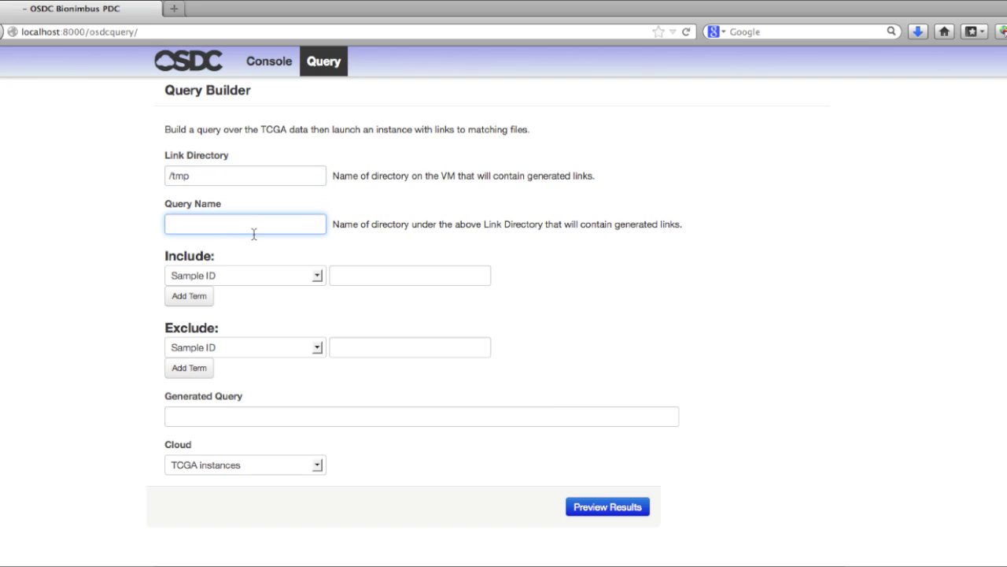
text(ovar)
key(Down)
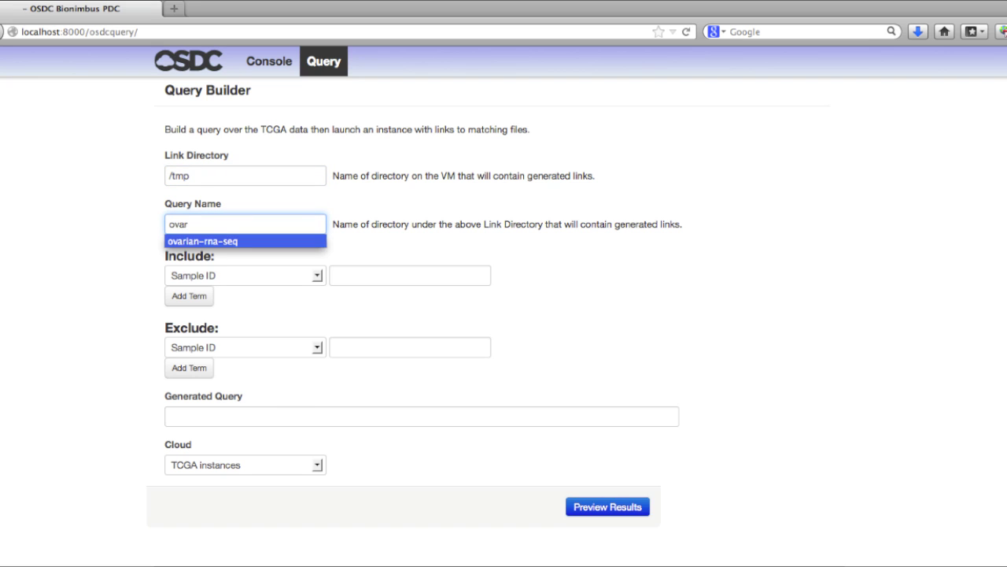
key(Return)
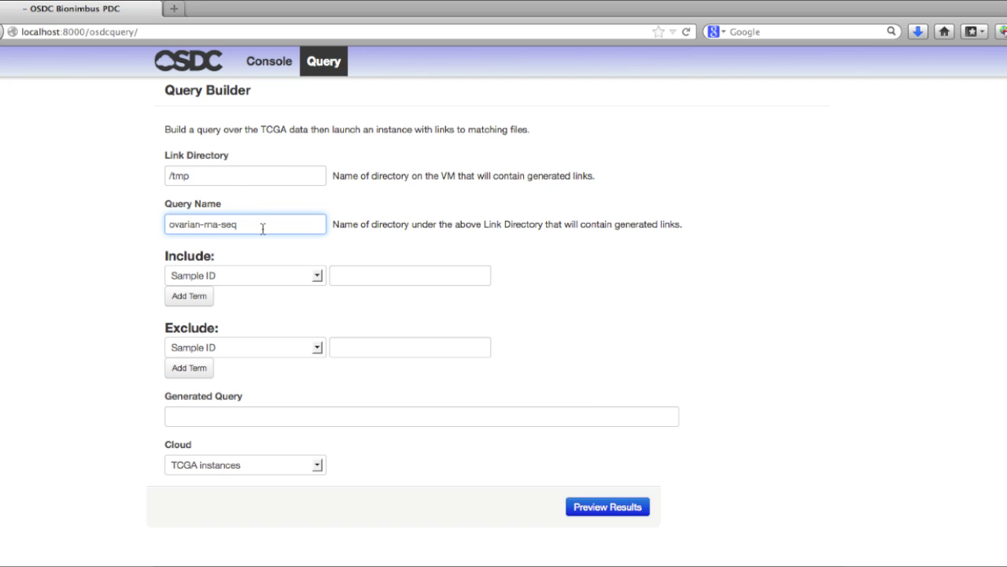
click(318, 276)
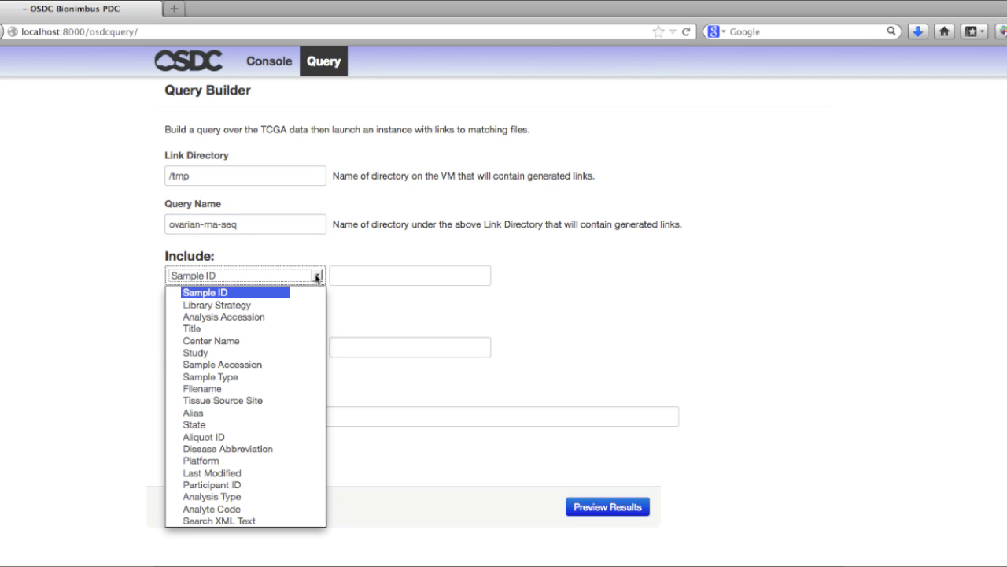
Set the first include term to Disease Abbreviation = OV.
click(227, 449)
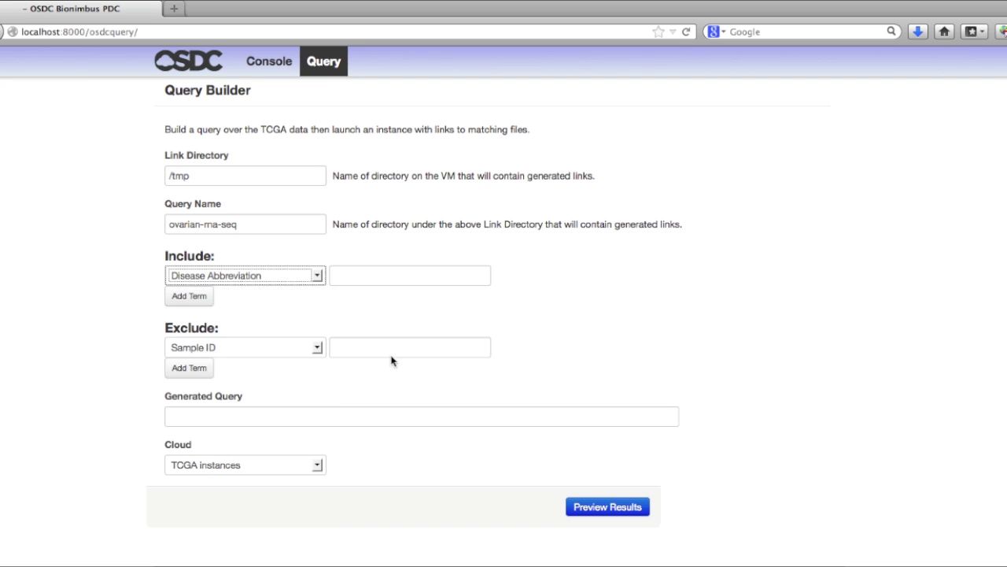
click(422, 274)
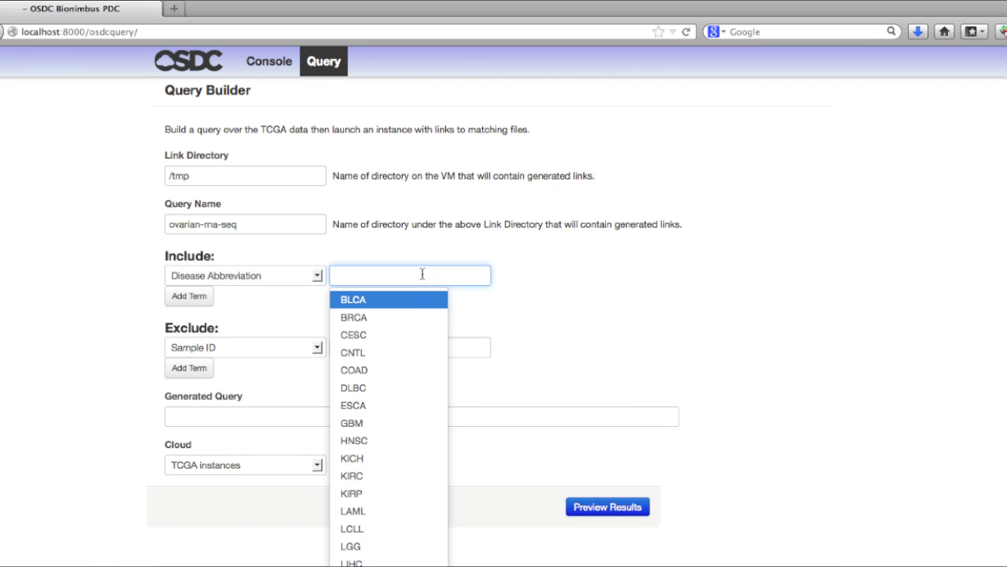
scroll(407, 333, down, 4)
scroll(407, 332, down, 1)
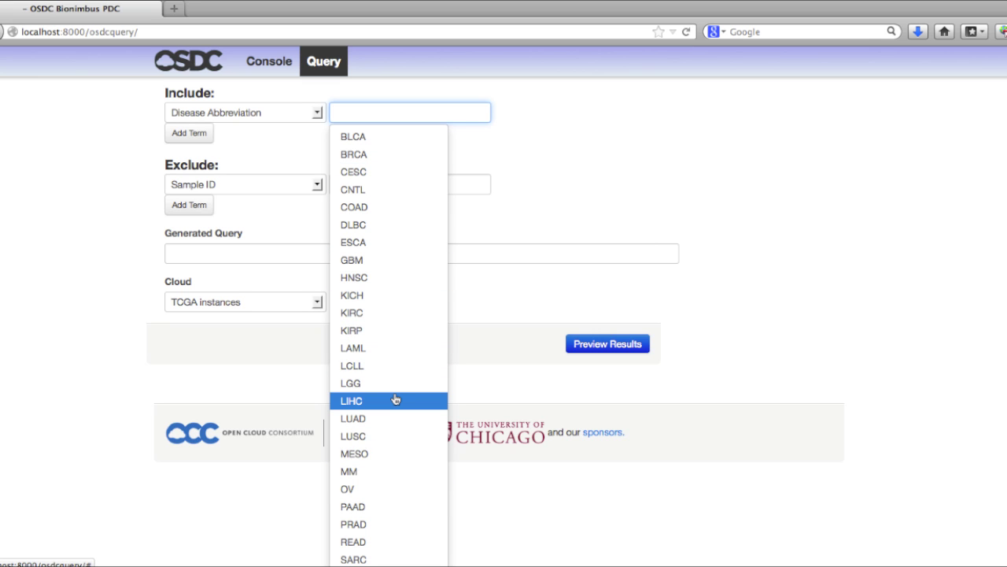
click(402, 97)
scroll(402, 97, up, 3)
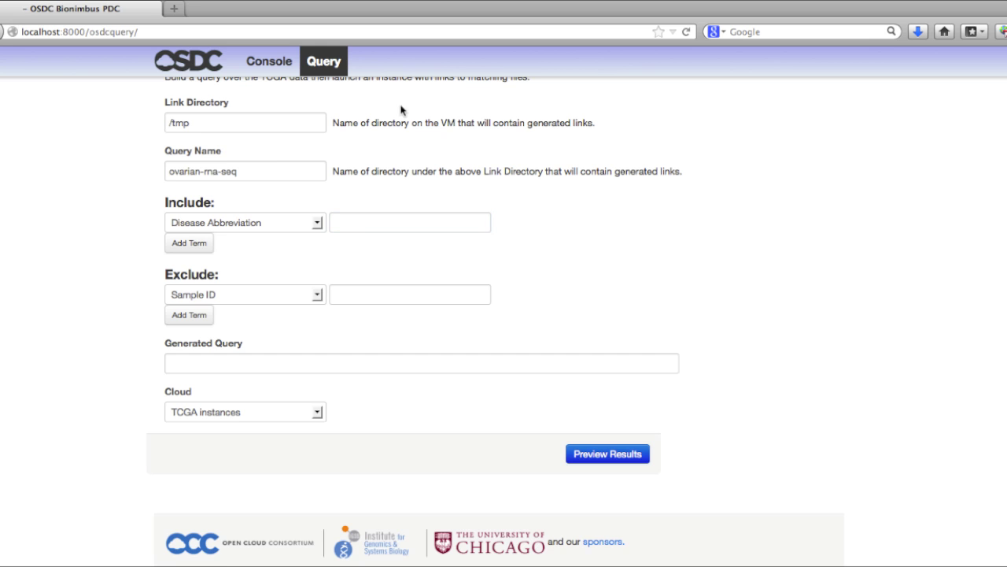
click(391, 224)
text(OV)
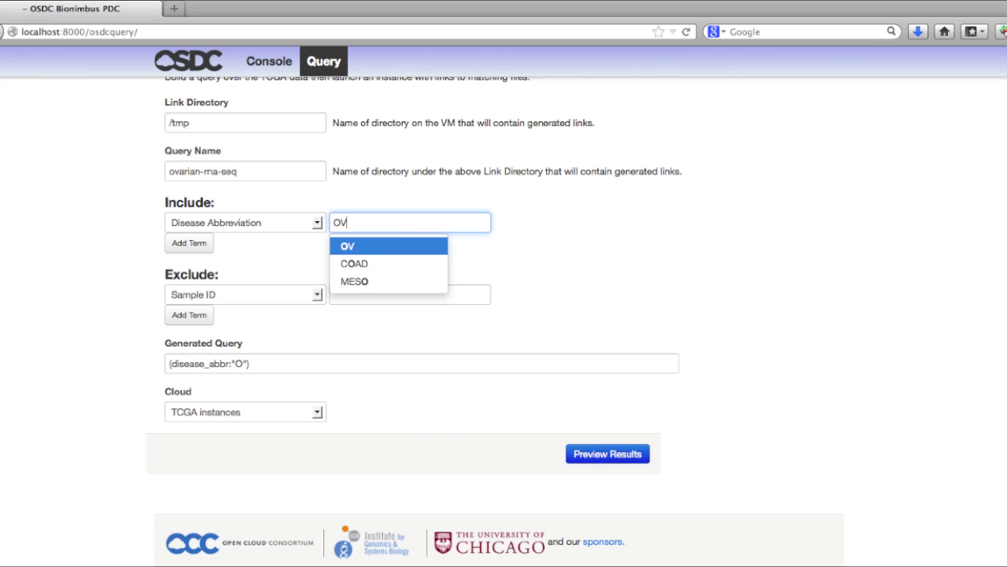
click(362, 251)
Add a second term Library Strategy = RNA-Seq and preview the matching results.
click(207, 244)
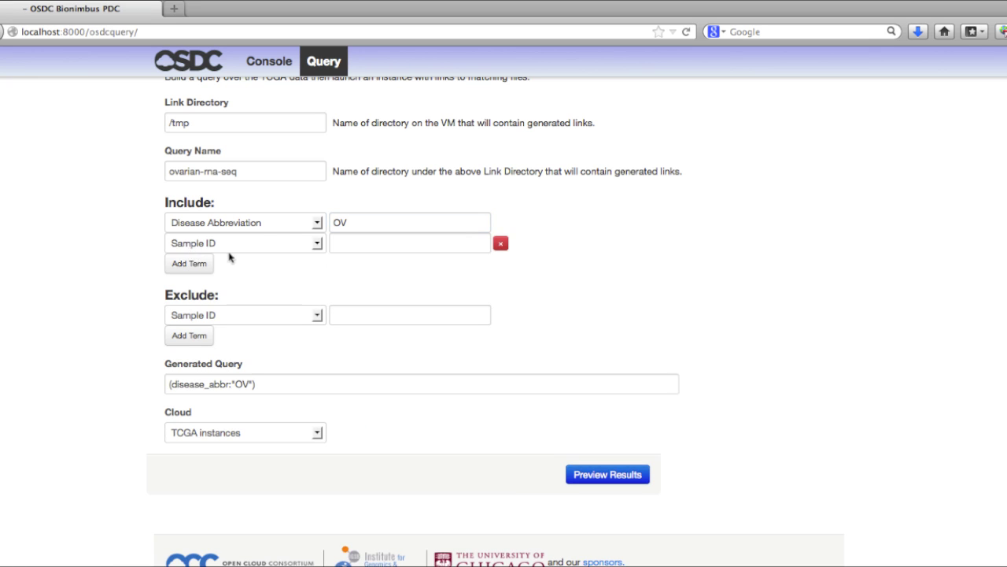
click(274, 251)
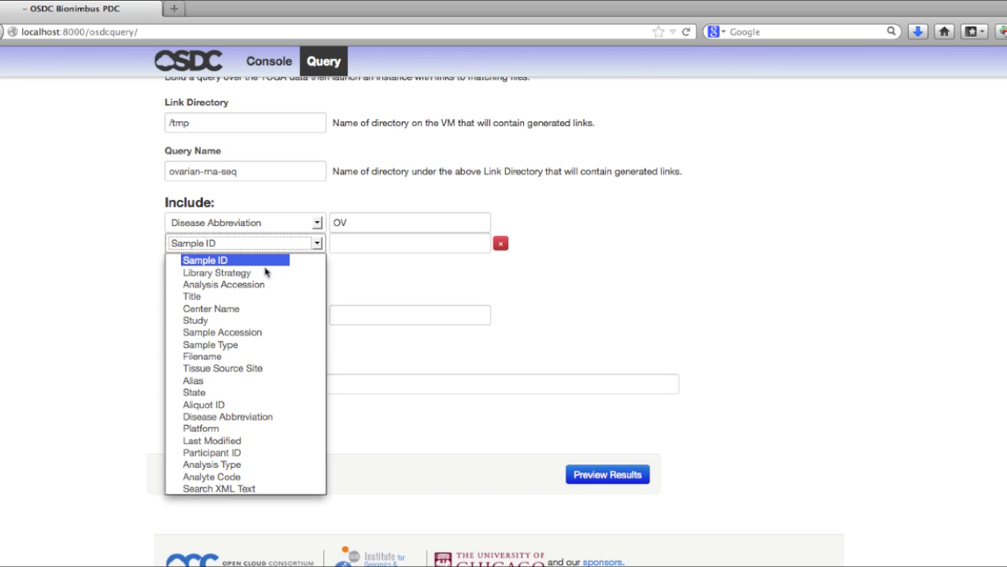
click(261, 274)
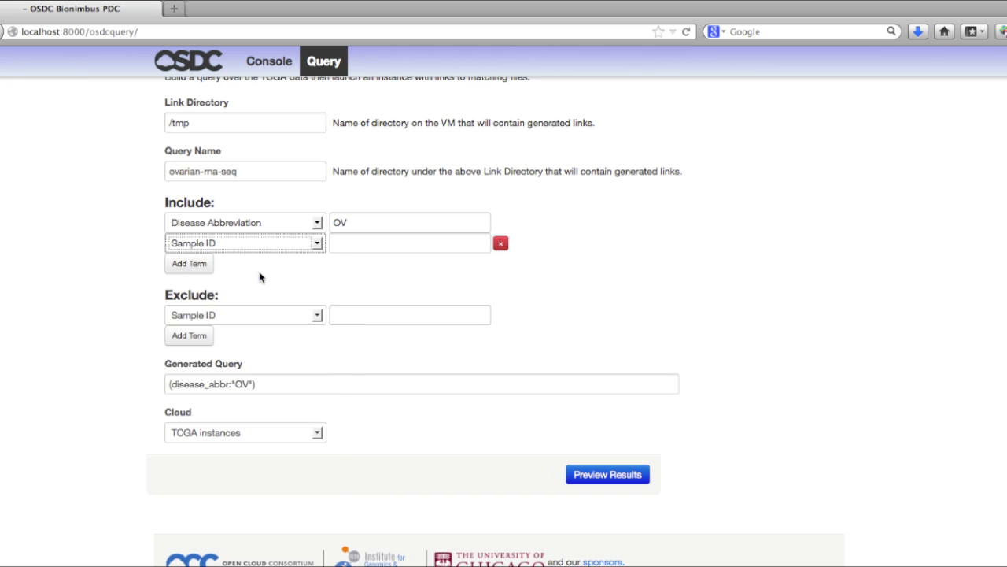
click(375, 245)
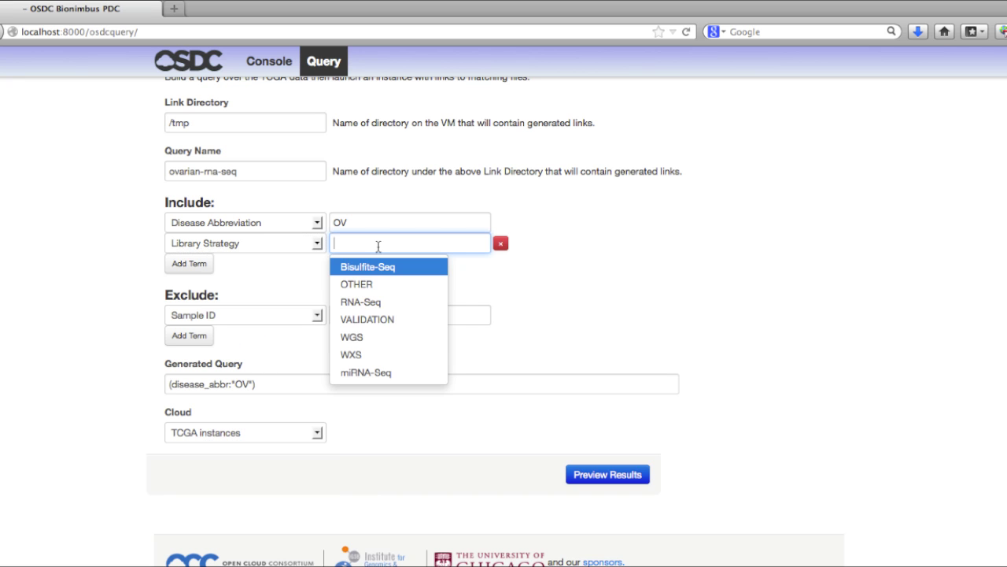
click(379, 303)
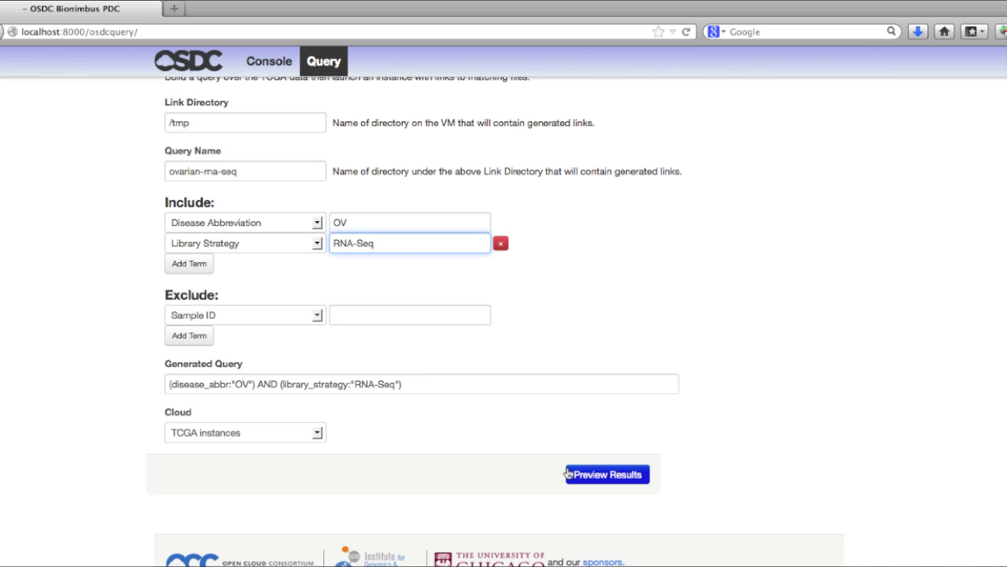
click(613, 475)
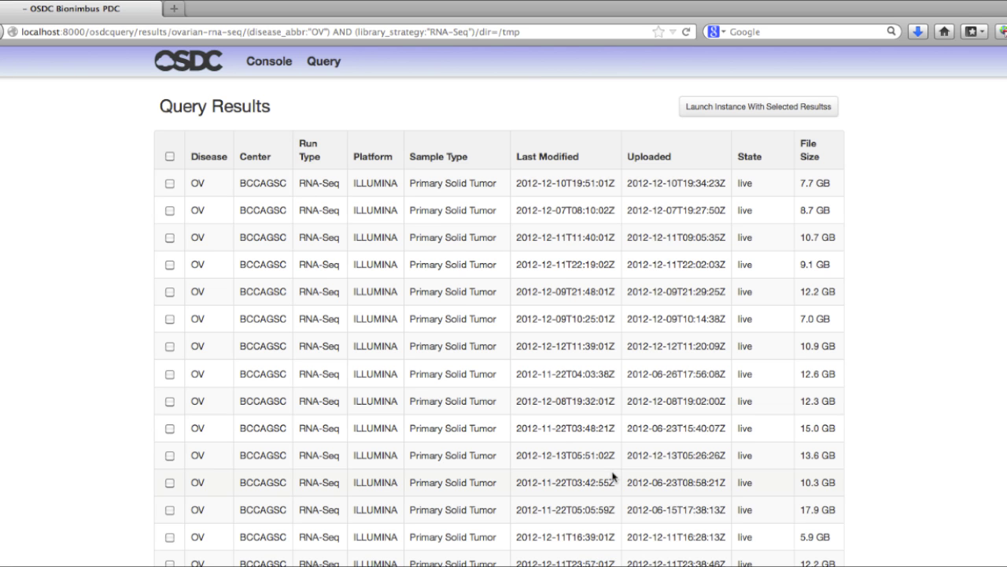
Select all matching files and sort the results by Sample Type.
click(169, 156)
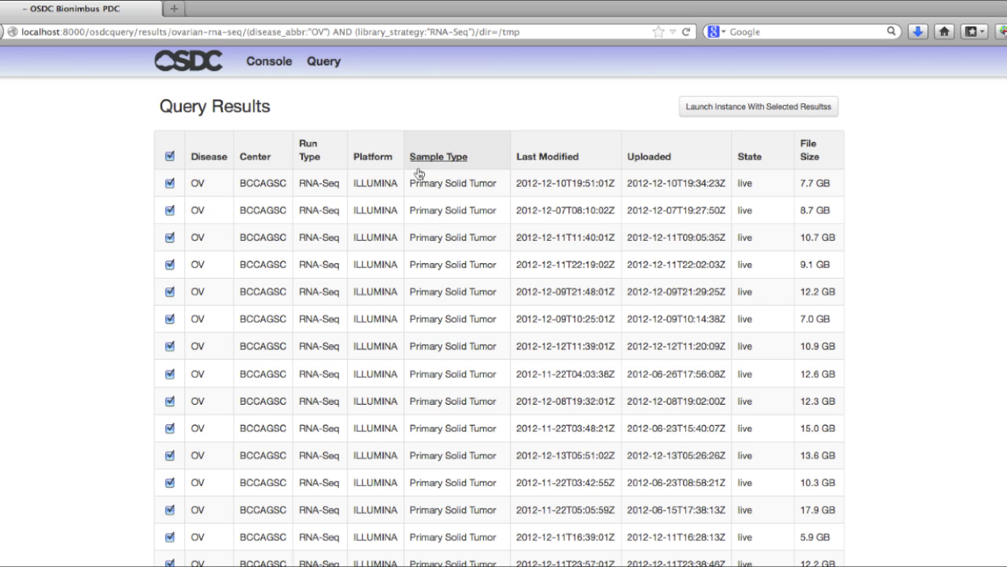
mouse_move(502, 164)
click(502, 162)
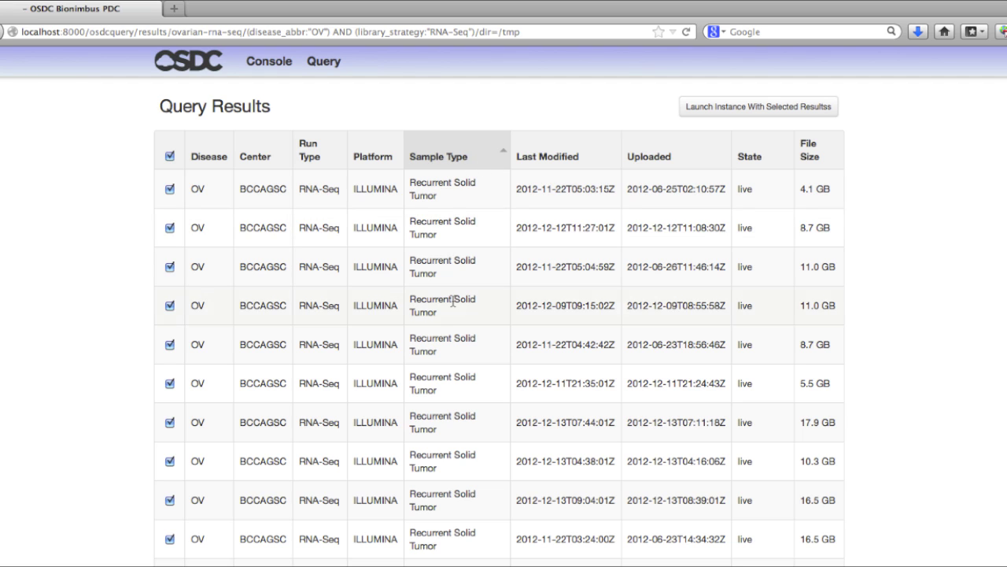
Keep every result selected except the first 4.1 GB file.
click(171, 191)
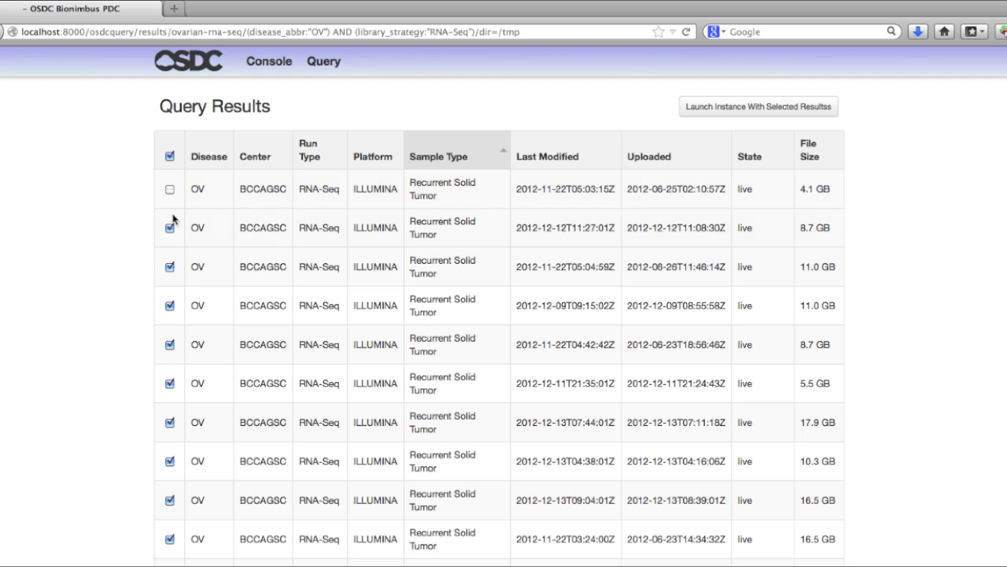
click(170, 228)
click(170, 266)
click(170, 266)
click(170, 228)
click(170, 189)
click(170, 191)
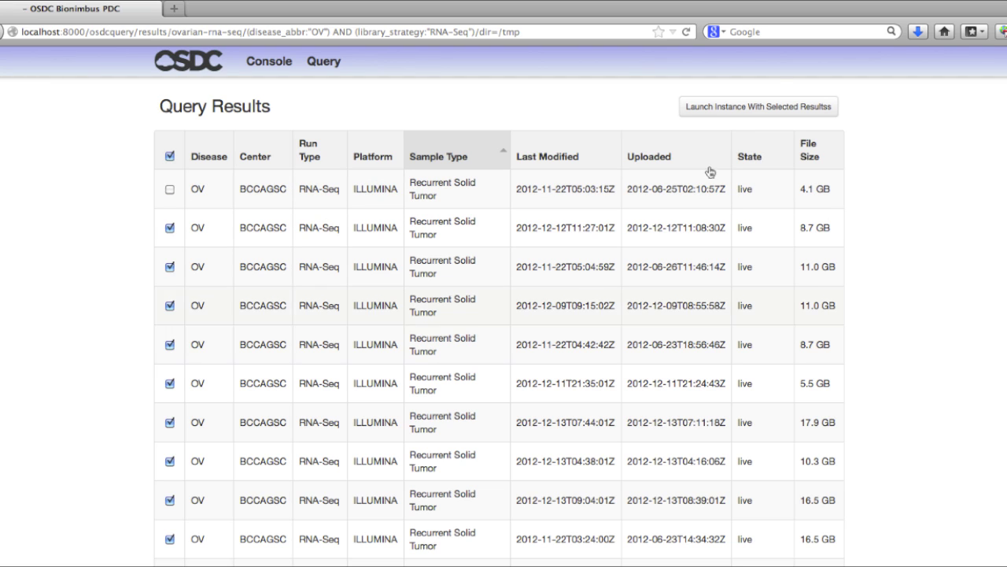
click(759, 108)
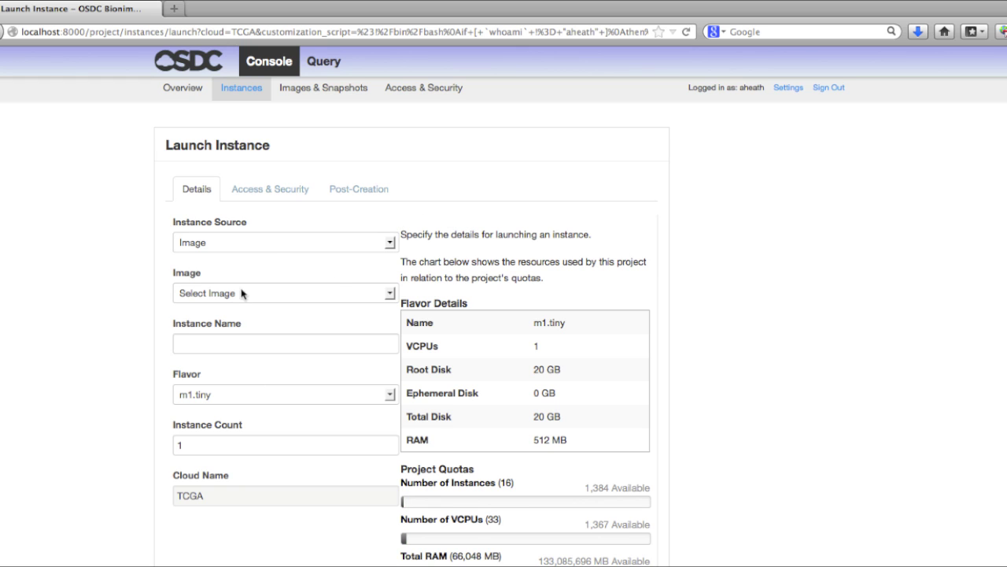
Choose the Ubuntu-12.04-LTS-v1.4 image and name the instance ovarian-rna-seq.
click(364, 296)
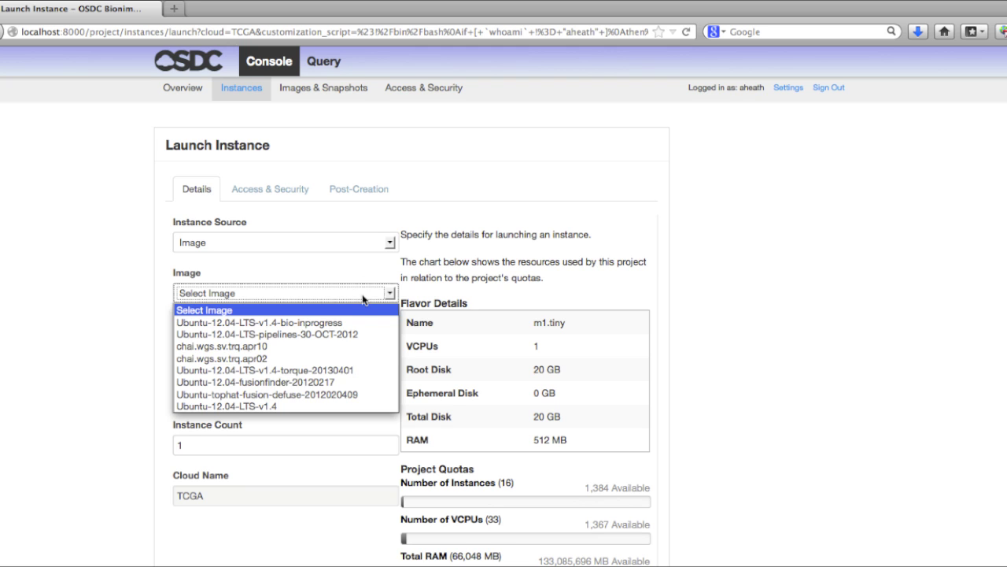
click(283, 404)
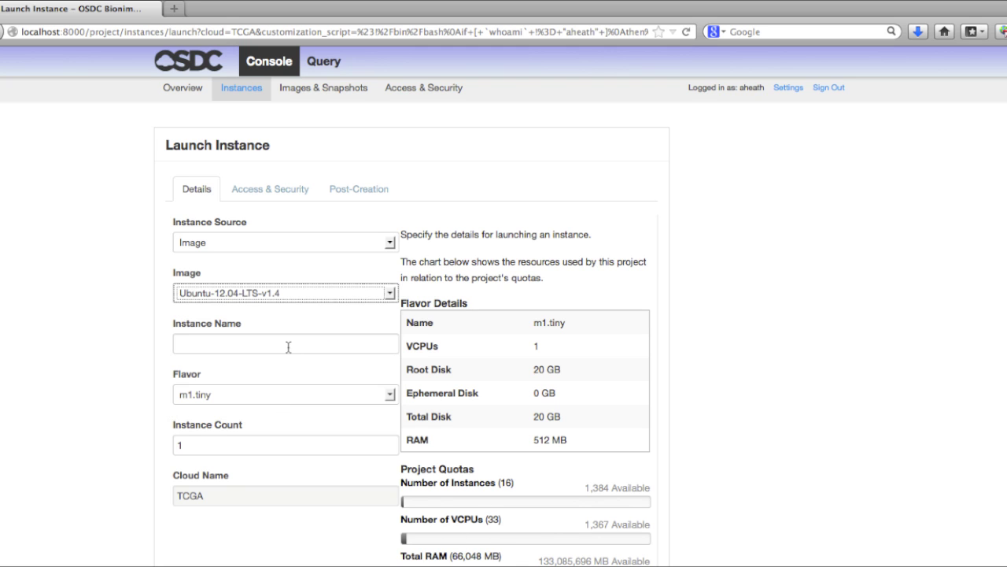
click(288, 347)
text(ova)
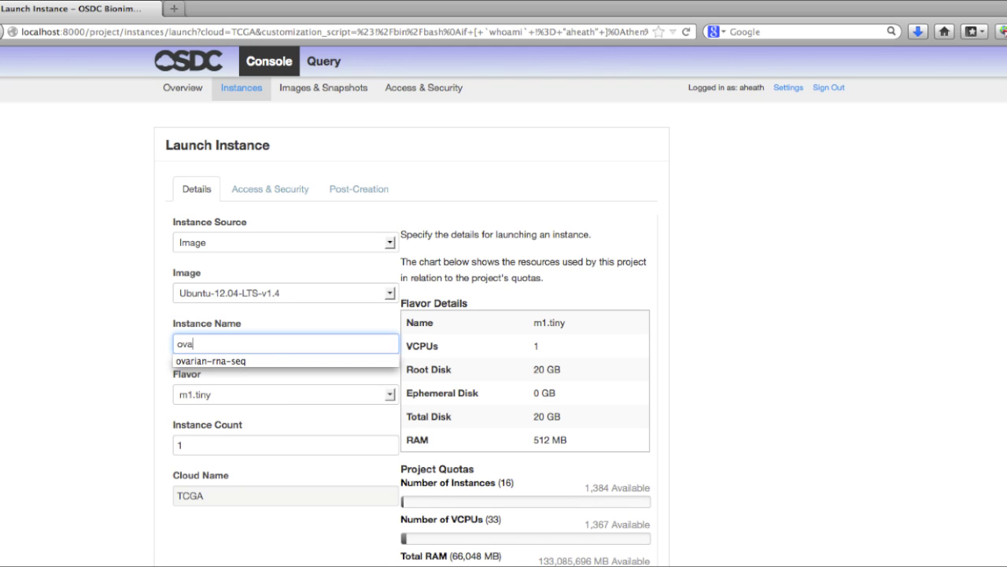
click(256, 361)
Pick the m1.large flavor and launch the instance.
click(246, 397)
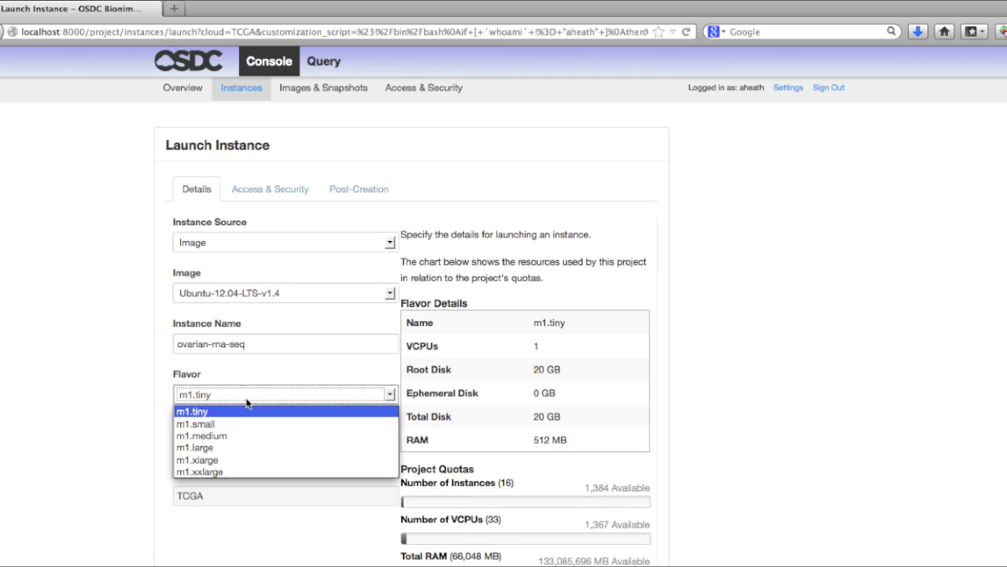
click(215, 447)
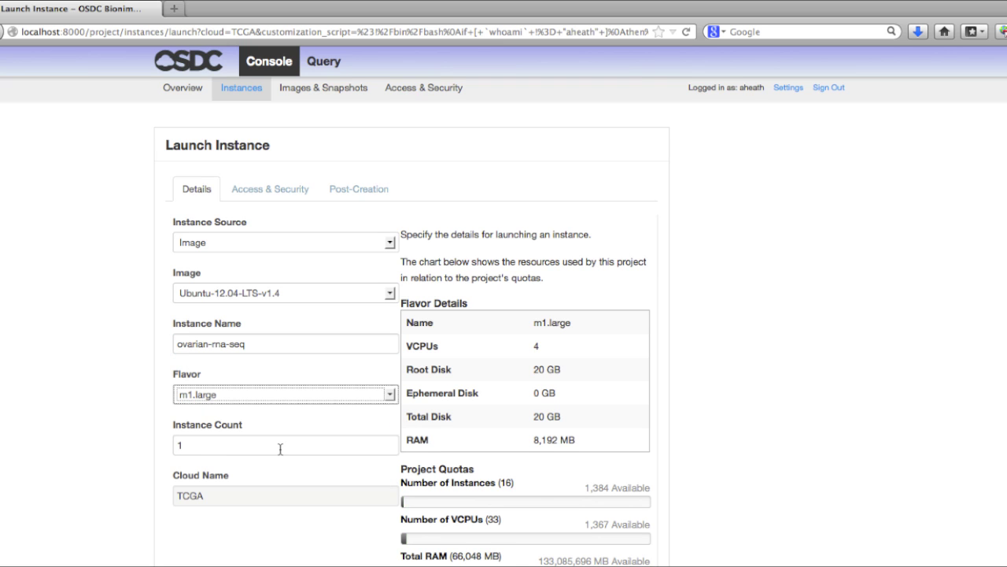
scroll(702, 421, down, 3)
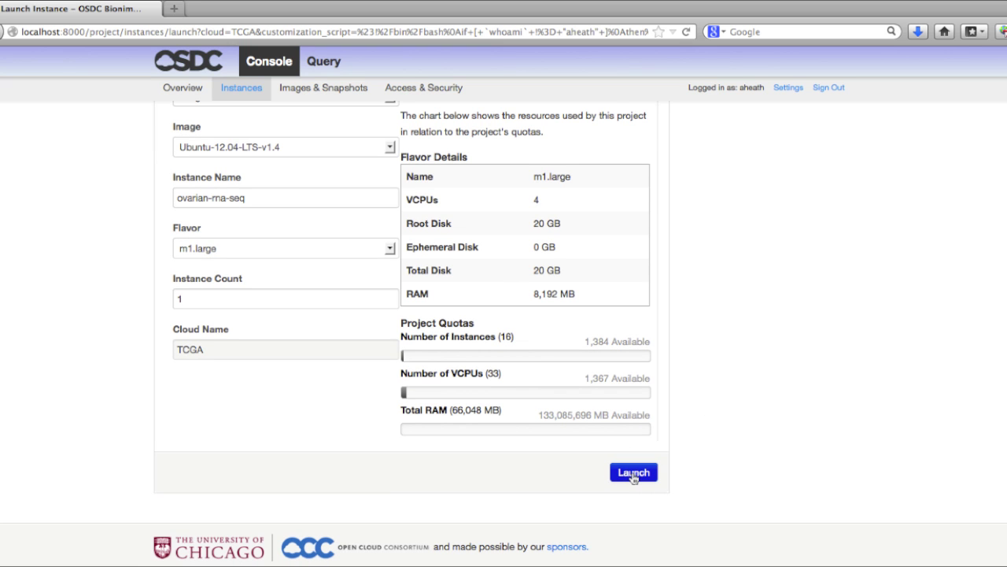
click(633, 473)
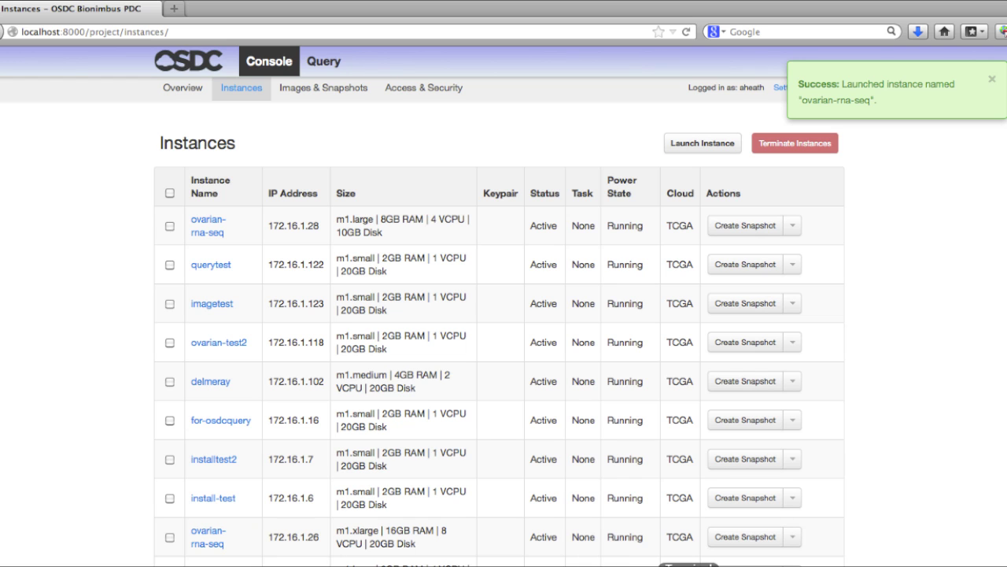
SSH into 172.16.1.28 with agent forwarding and list the contents of /tmp.
click(689, 564)
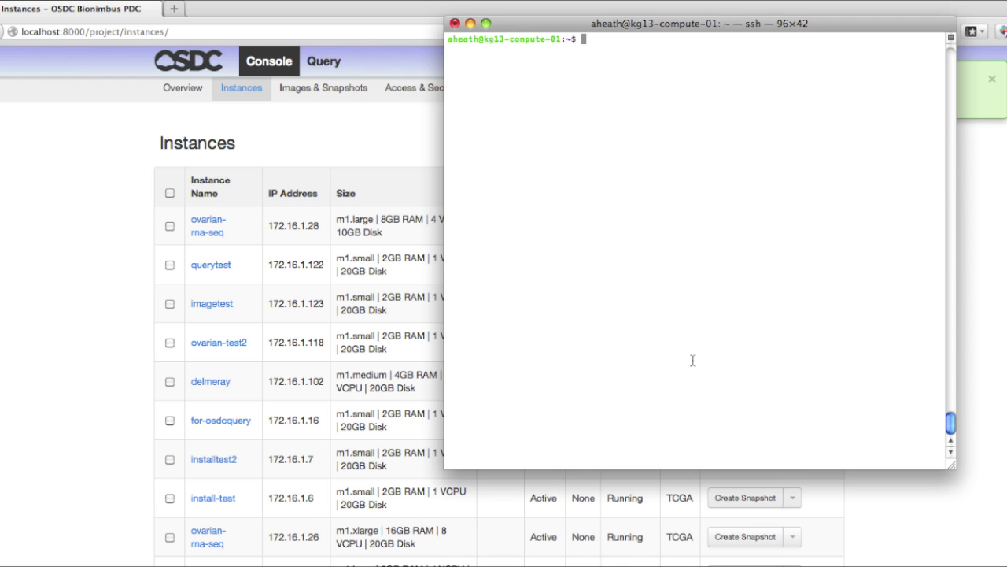
text(ssh -A 172.16.1.28)
key(Return)
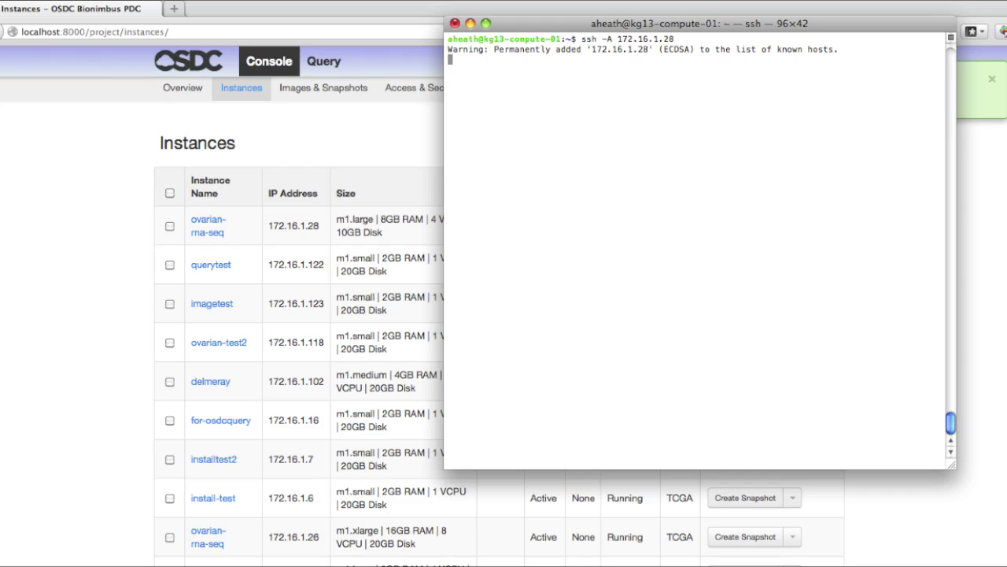
text(cd )
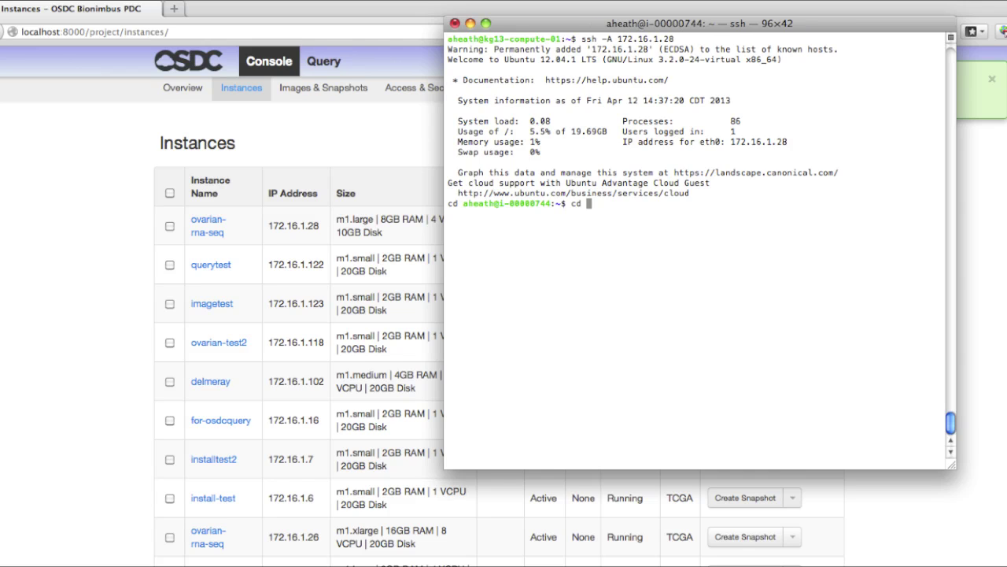
text(/tmp)
key(Return)
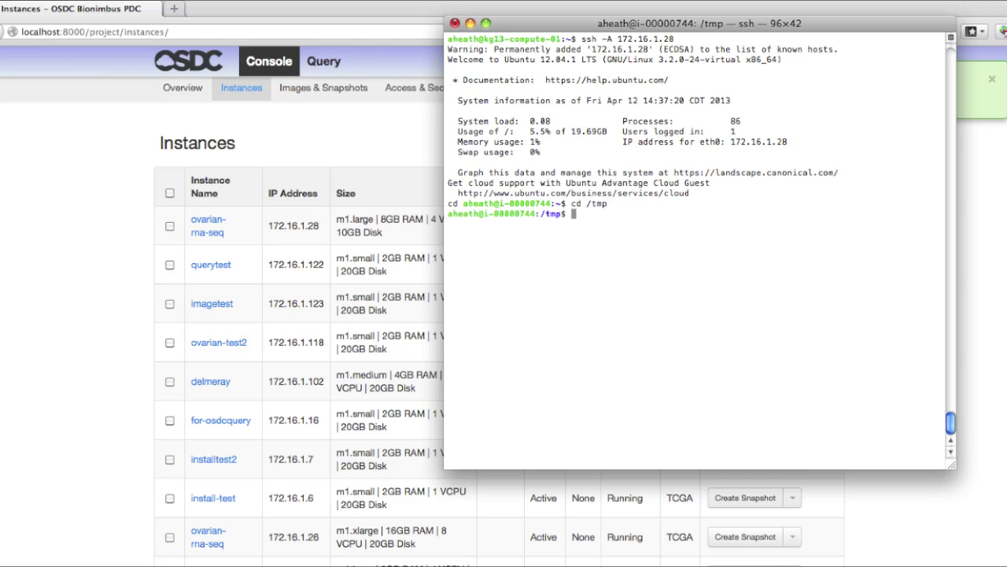
text(ls)
key(Return)
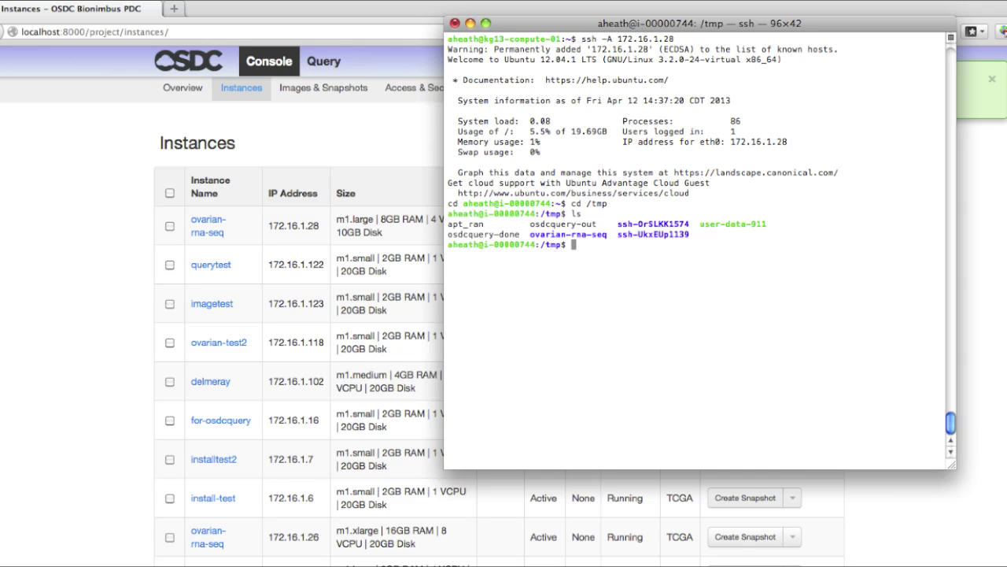
Enter the ovarian-rna-seq folder and list its contents.
text(cd ova)
key(Tab)
key(Return)
text(ls)
key(Return)
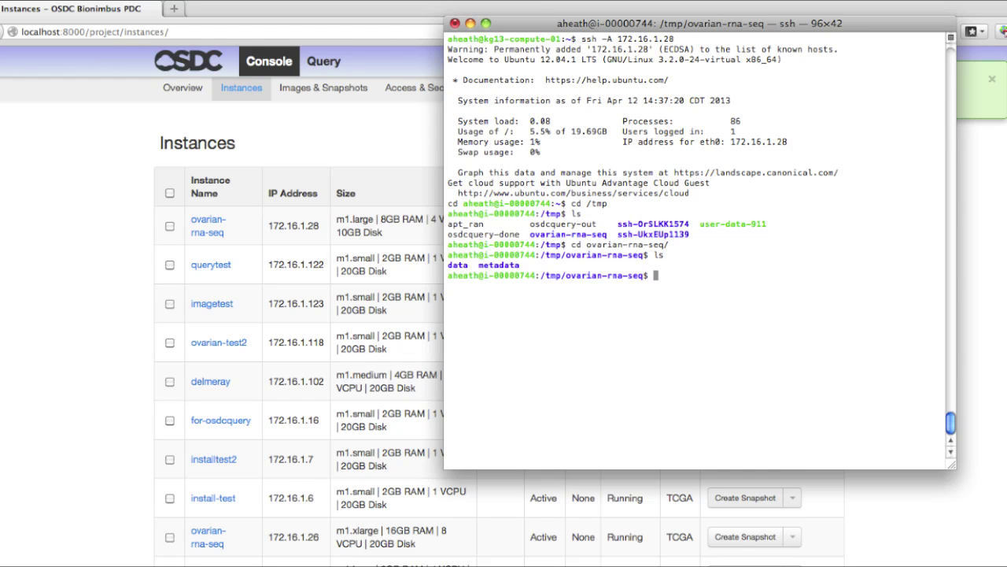
List the metadata folder and display metadata/SUMMARY.json with more.
text(more met)
key(BackSpace)
key(BackSpace)
key(BackSpace)
key(BackSpace)
key(BackSpace)
key(BackSpace)
key(BackSpace)
key(BackSpace)
text(ls met)
key(Tab)
key(Return)
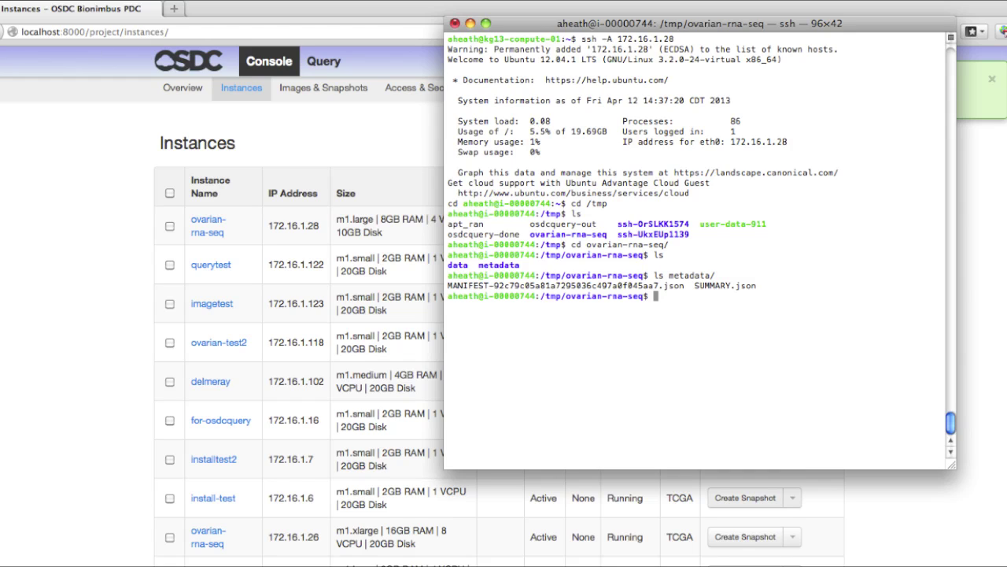
text(more met)
key(Tab)
text(SU)
key(Tab)
key(Return)
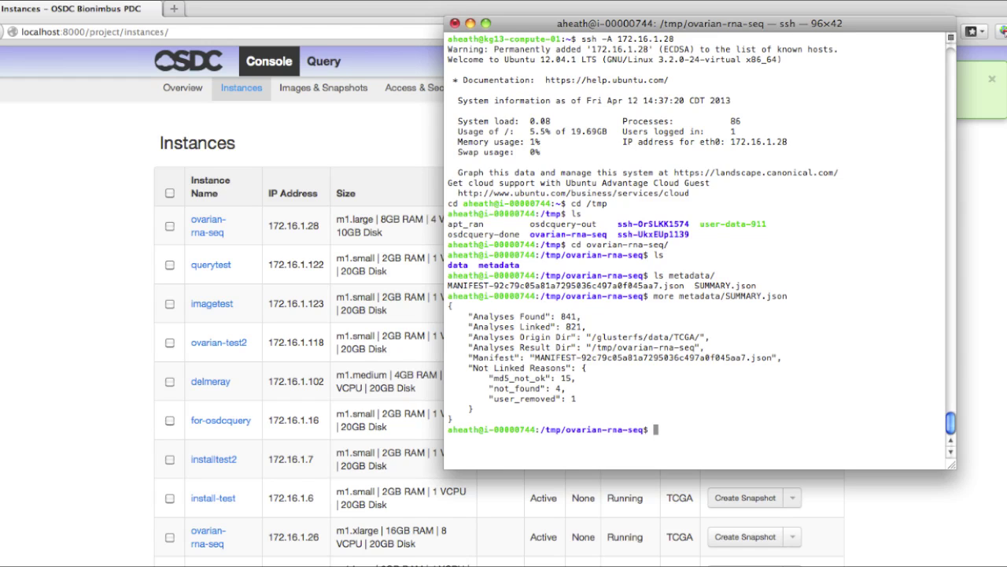
List the UUID-named entries in the data folder with ls data.
text(ls -la .)
key(BackSpace)
key(BackSpace)
key(BackSpace)
key(BackSpace)
key(BackSpace)
text(data)
key(Return)
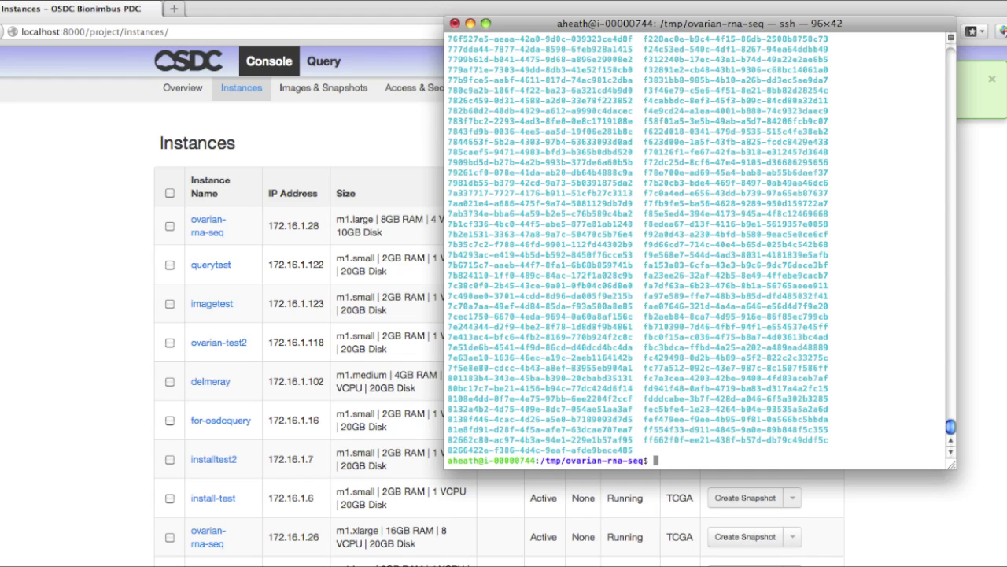
List the contents of one copied entry ID under data/ to find its BAM file.
text(ls dat)
key(Tab)
drag(634, 368, 447, 367)
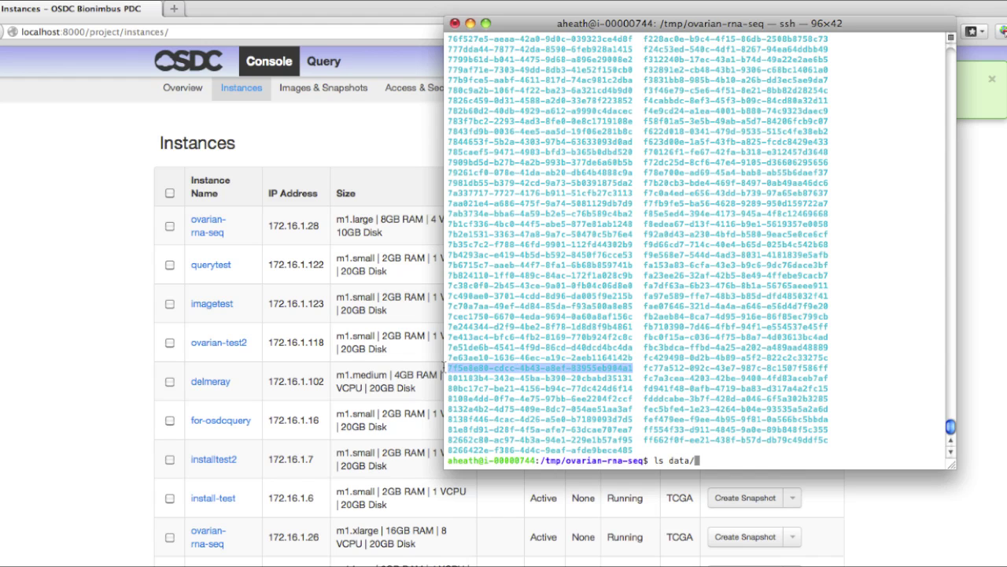
key(super+c)
key(super+v)
key(Return)
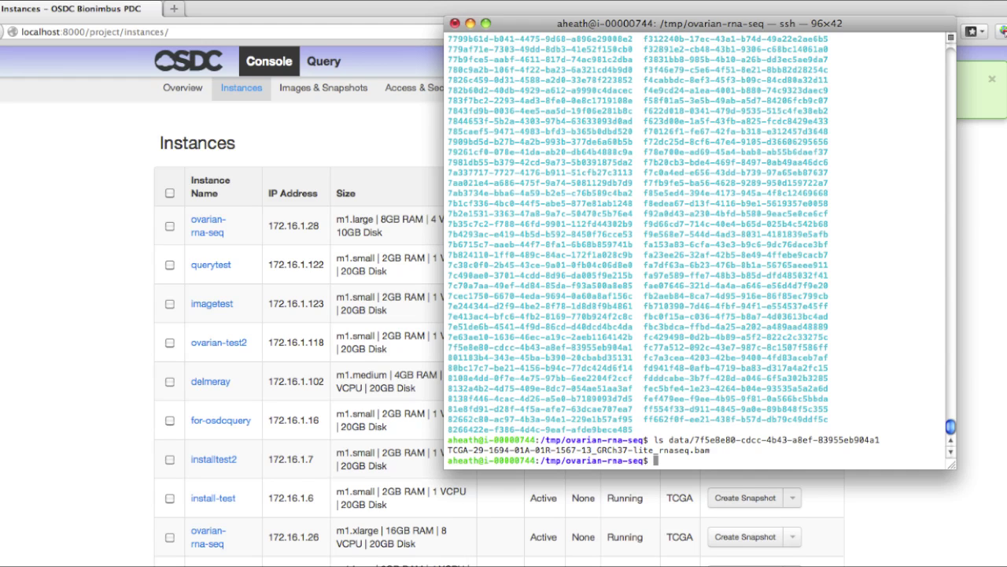
Page through the MANIFEST JSON file in the metadata folder with more.
text(more me)
key(Tab)
text(MA)
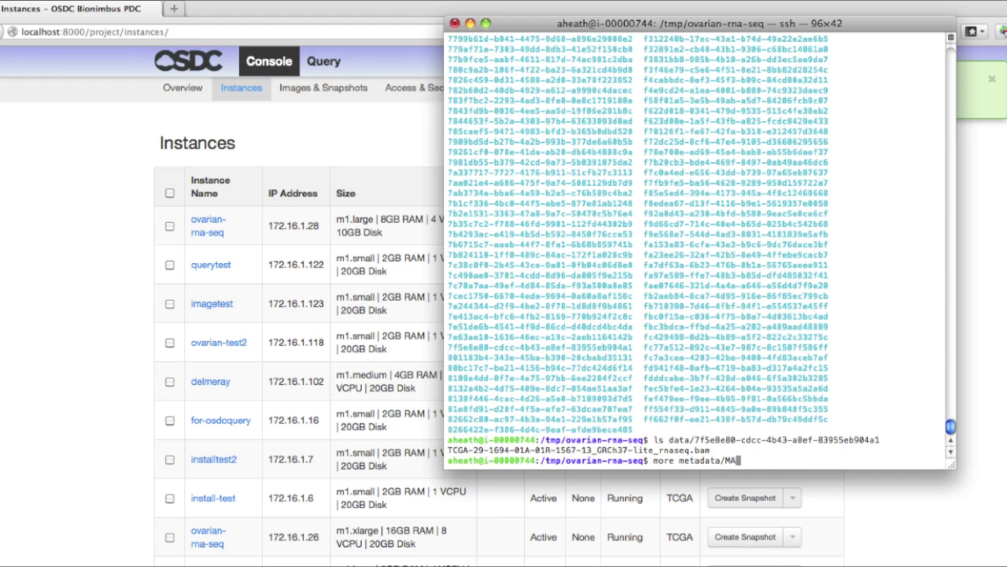
key(Tab)
key(Return)
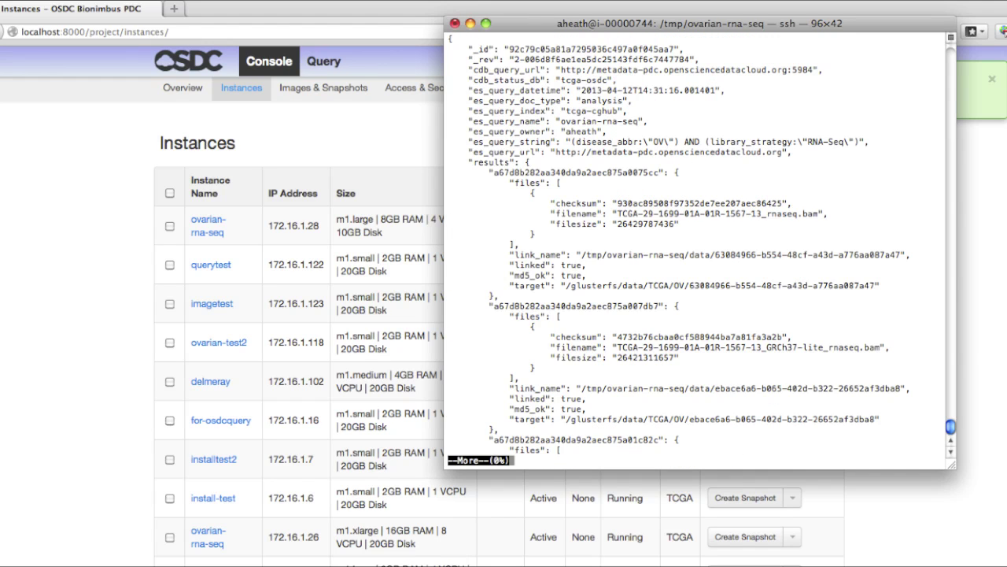